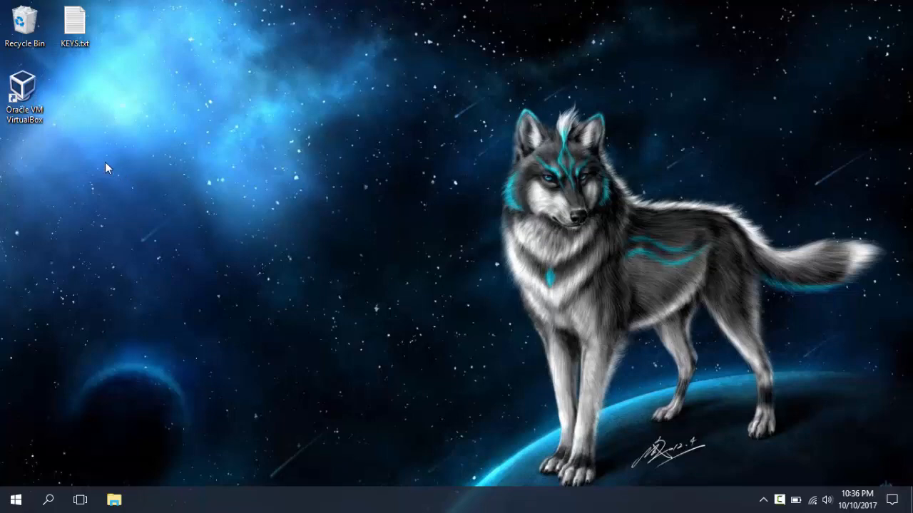
Step: Launch VirtualBox from its desktop shortcut and start creating a new virtual machine
left_click(24, 99)
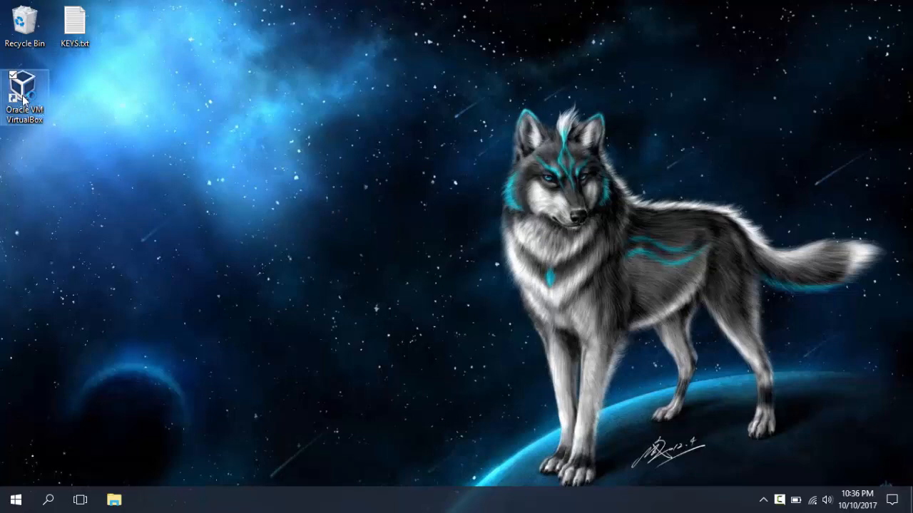
double_click(24, 99)
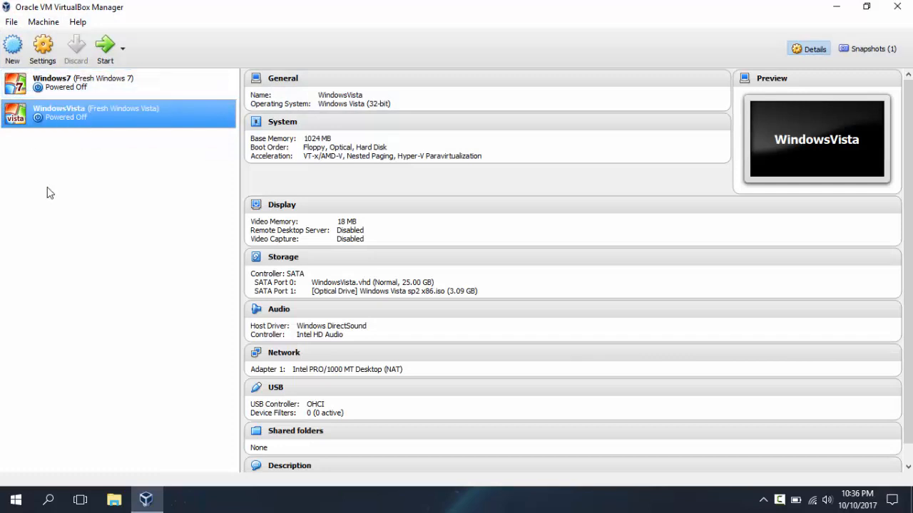
left_click(12, 45)
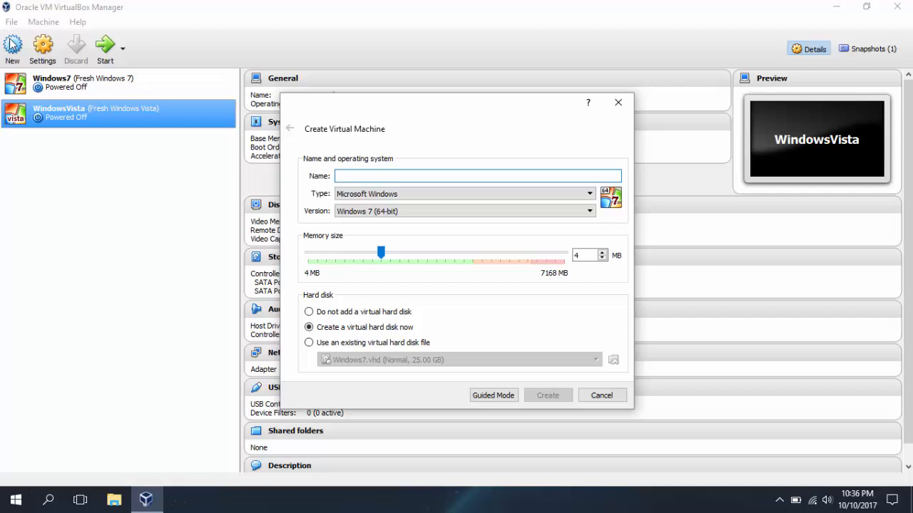
Step: Name the VM WindowsServer2008 with Microsoft Windows, Windows 2008 (32-bit) and 1024 MB memory
type("Wi")
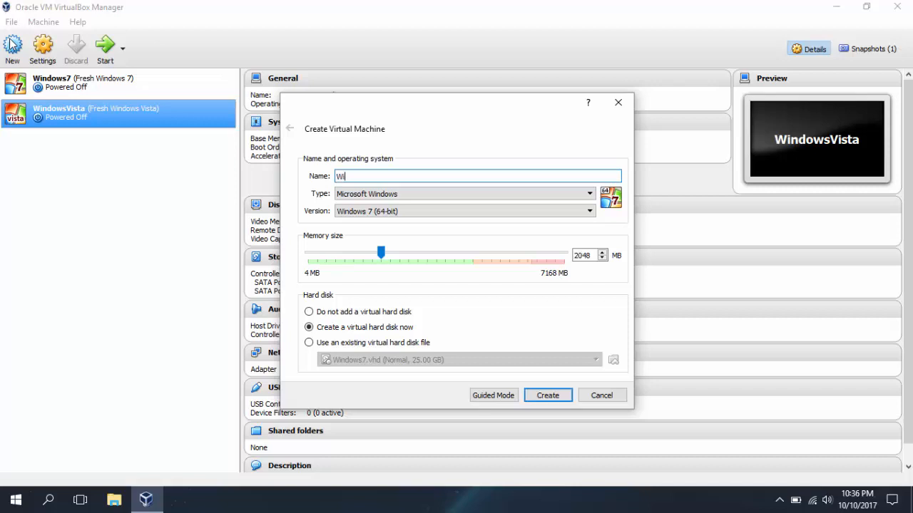
type("ndowsServer2008")
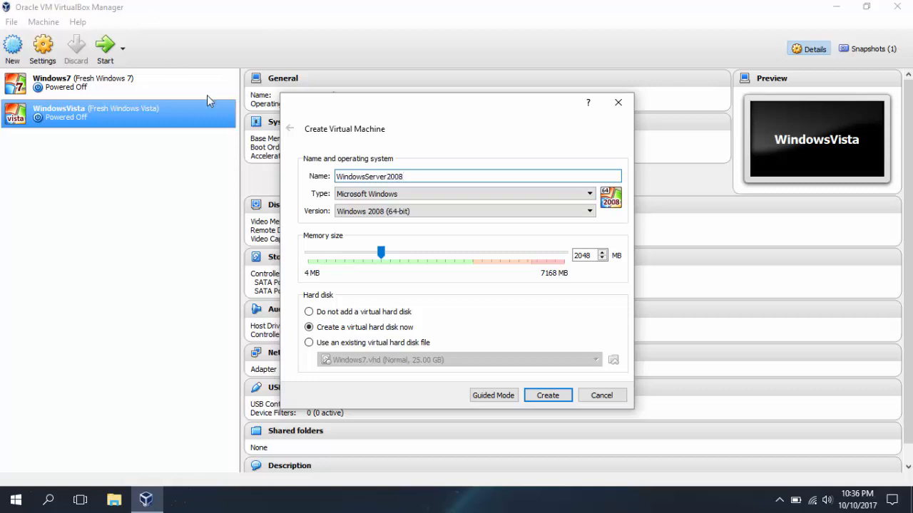
left_click(410, 197)
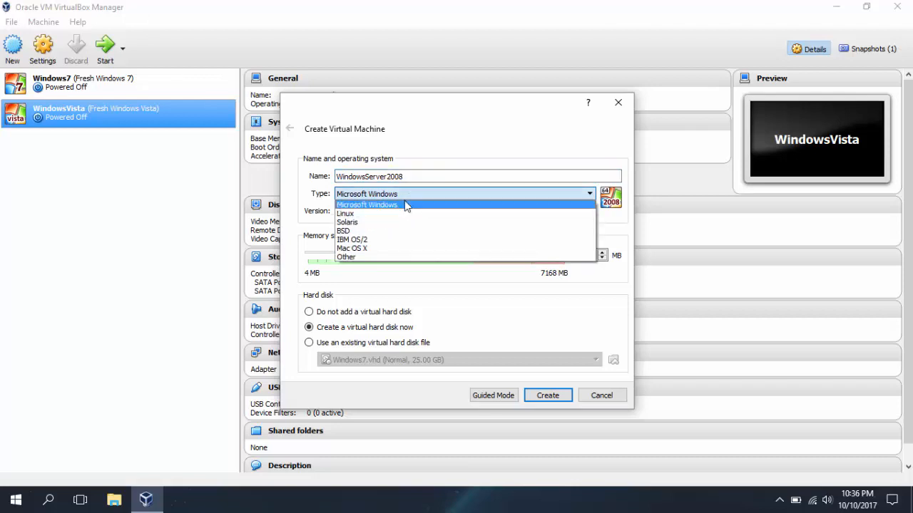
left_click(404, 202)
left_click(410, 194)
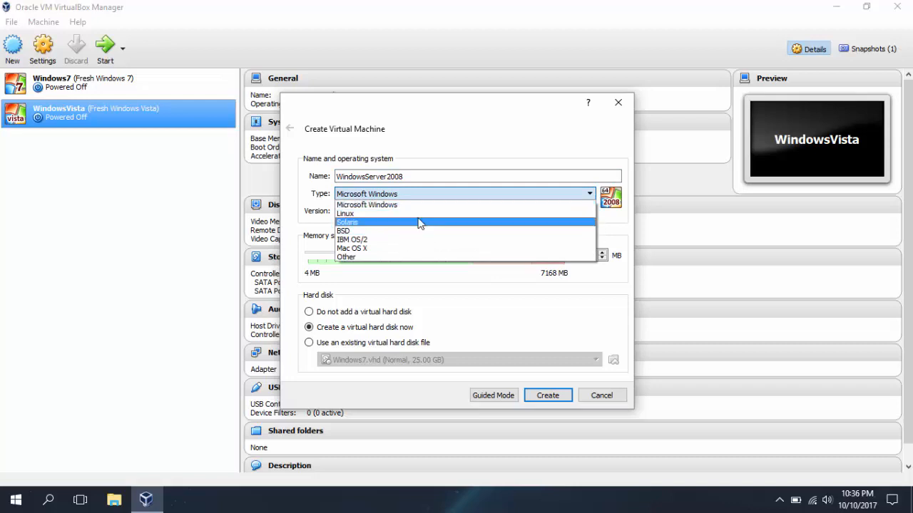
left_click(423, 205)
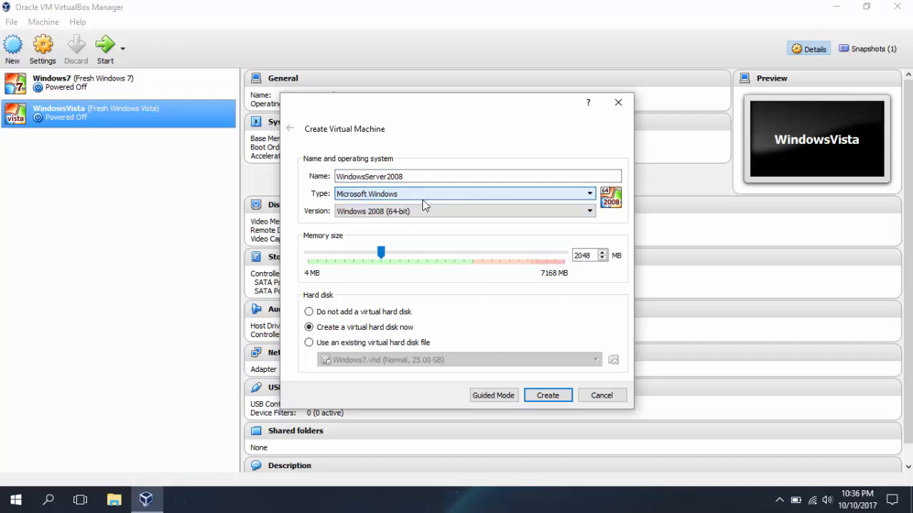
left_click(421, 213)
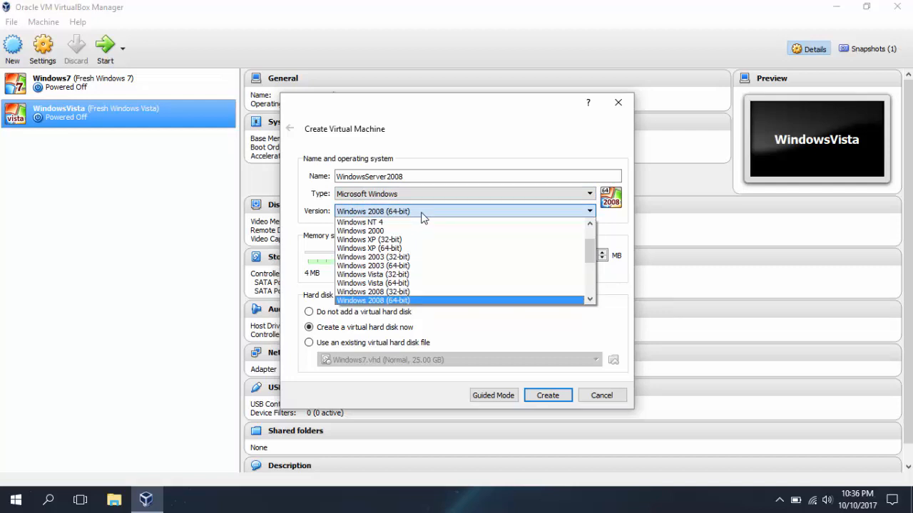
left_click(418, 294)
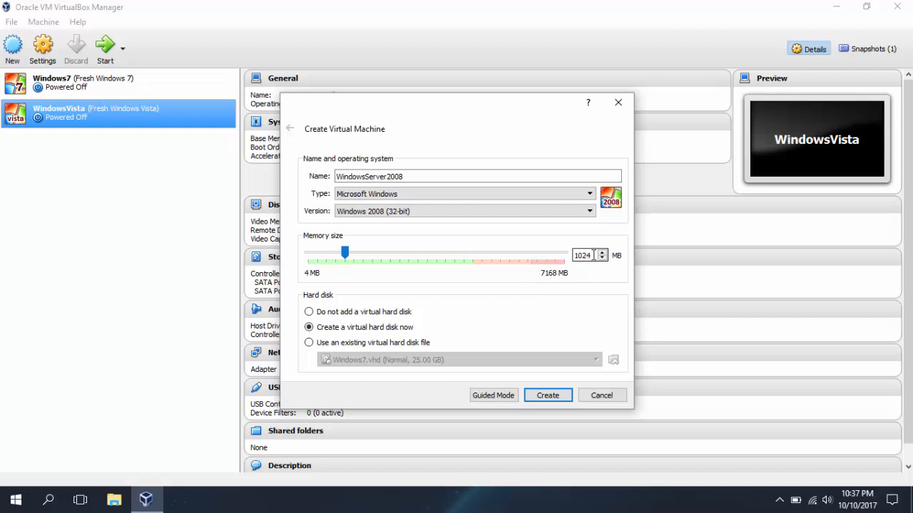
left_click_drag(594, 255, 570, 257)
Step: Give the machine a 25.00 GB dynamically allocated VHD hard disk and create it
left_click(553, 398)
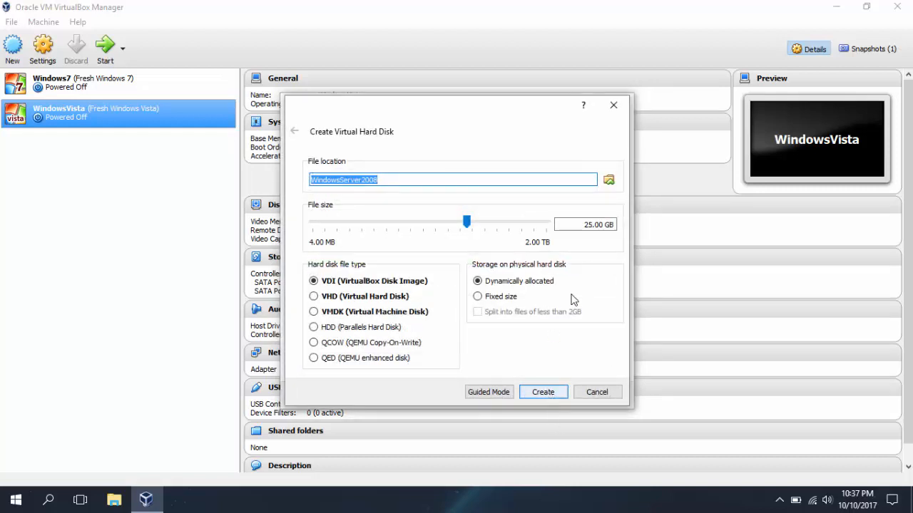
left_click(578, 225)
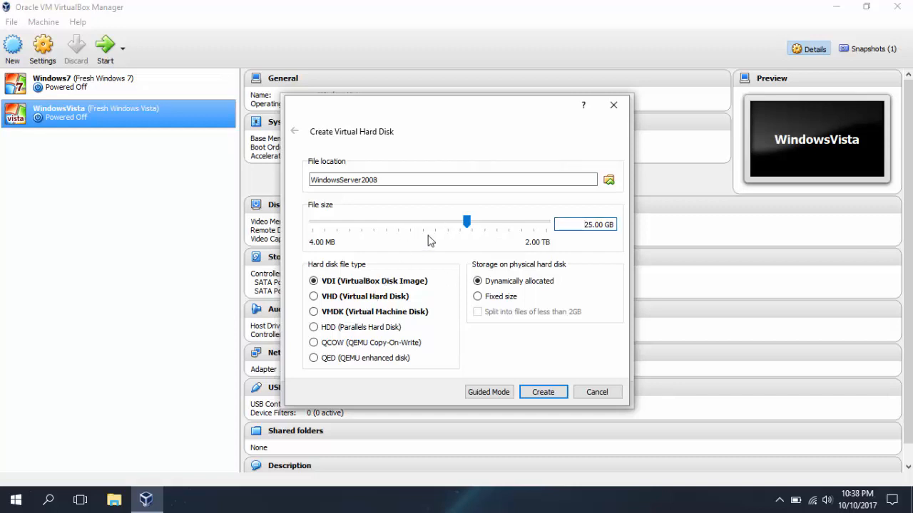
left_click(343, 297)
left_click(542, 394)
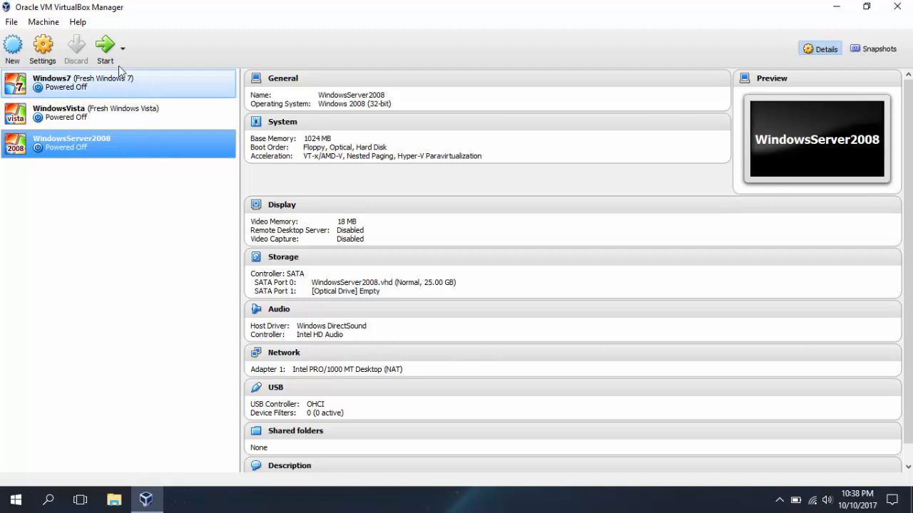
Step: Start WindowsServer2008, attaching Windows Server 2008 x86.iso as the boot disc
left_click(107, 46)
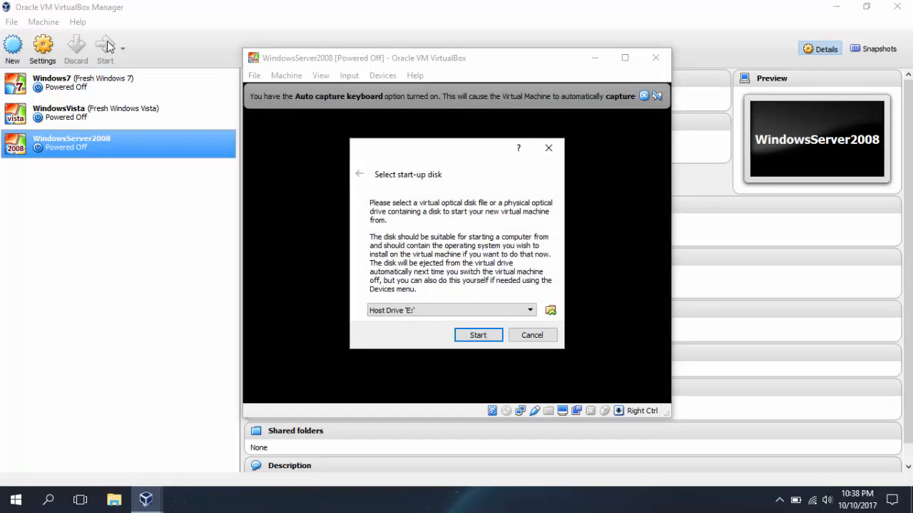
left_click(550, 311)
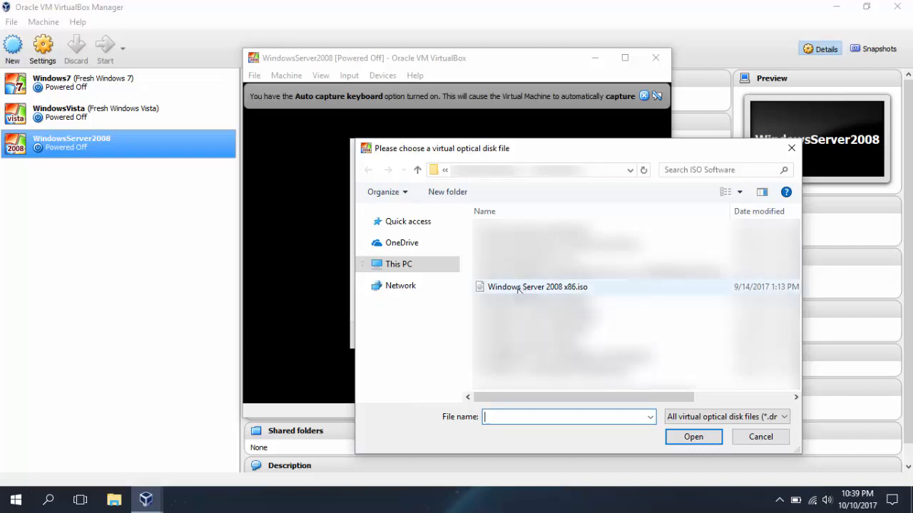
left_click(519, 288)
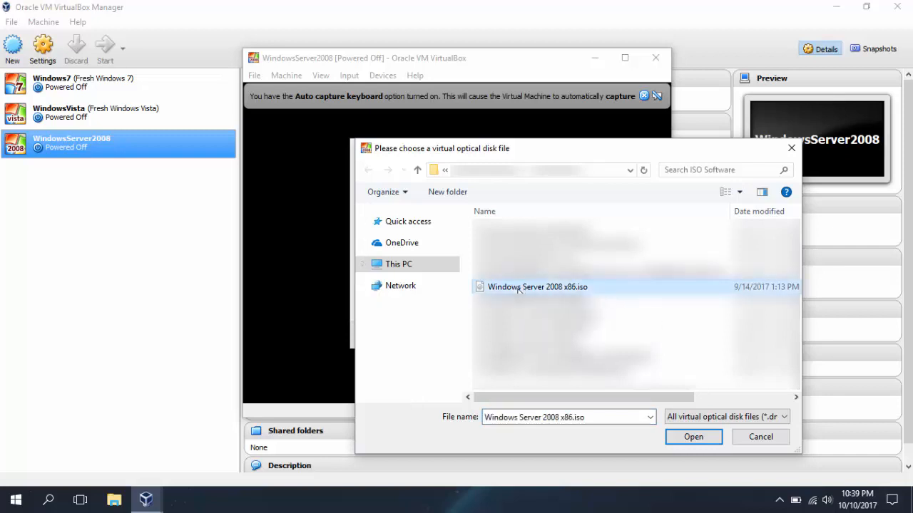
left_click(693, 437)
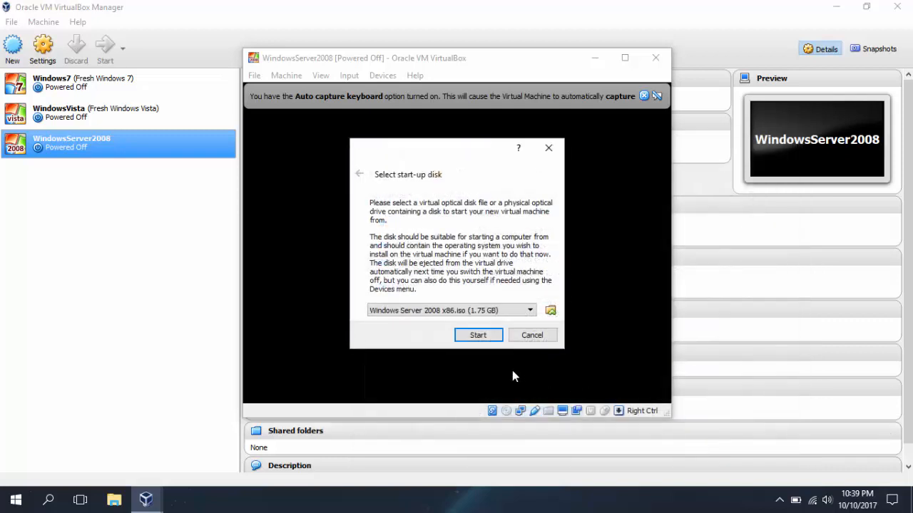
left_click(482, 339)
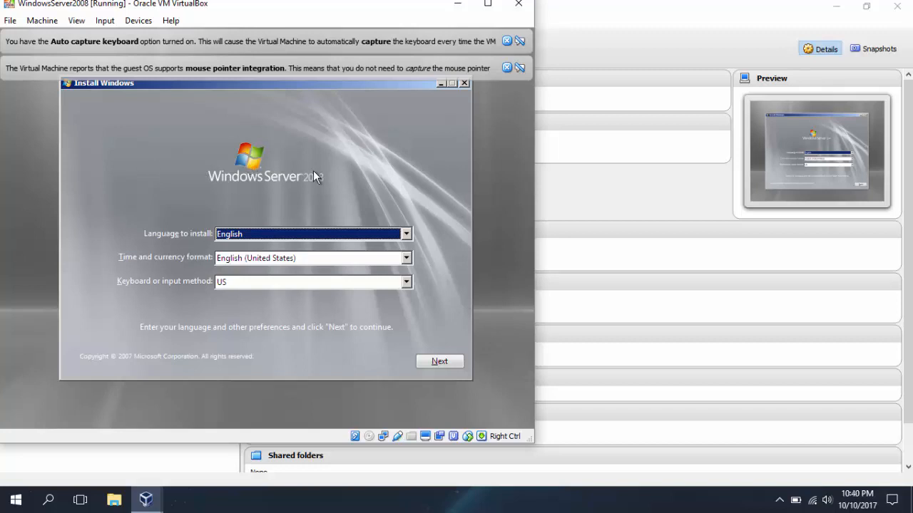
Step: Keep English as the install language, then pick Windows Server 2008 Enterprise (Full Installation)
left_click(409, 232)
left_click(408, 232)
left_click(442, 363)
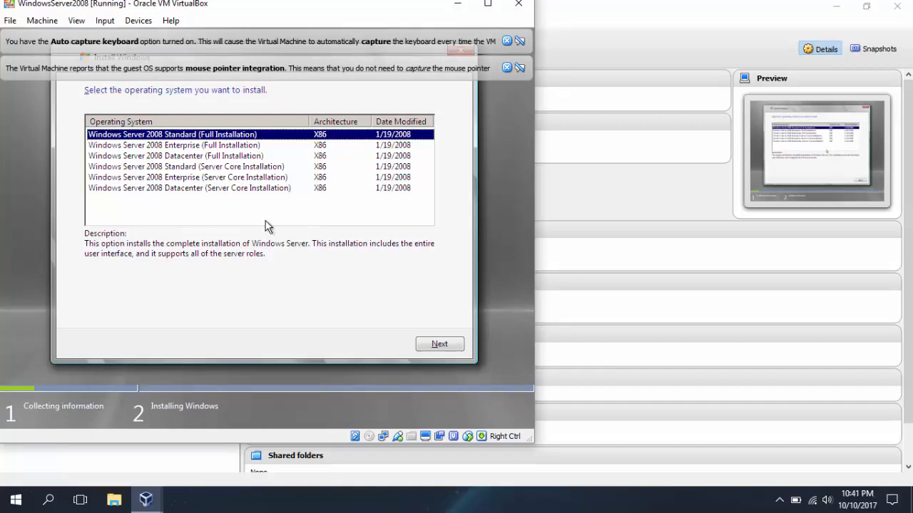
left_click(105, 147)
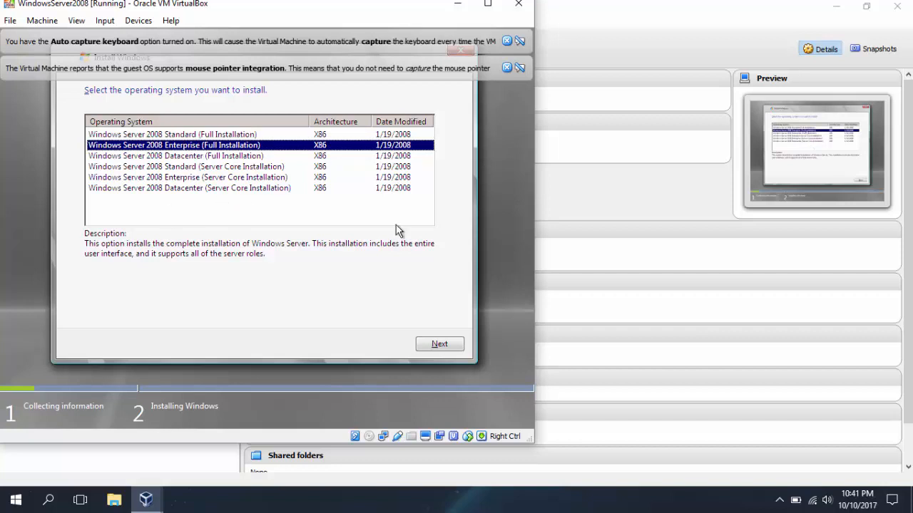
Step: Continue with Enterprise, accept the license terms, and choose the Custom (advanced) installation
left_click(436, 345)
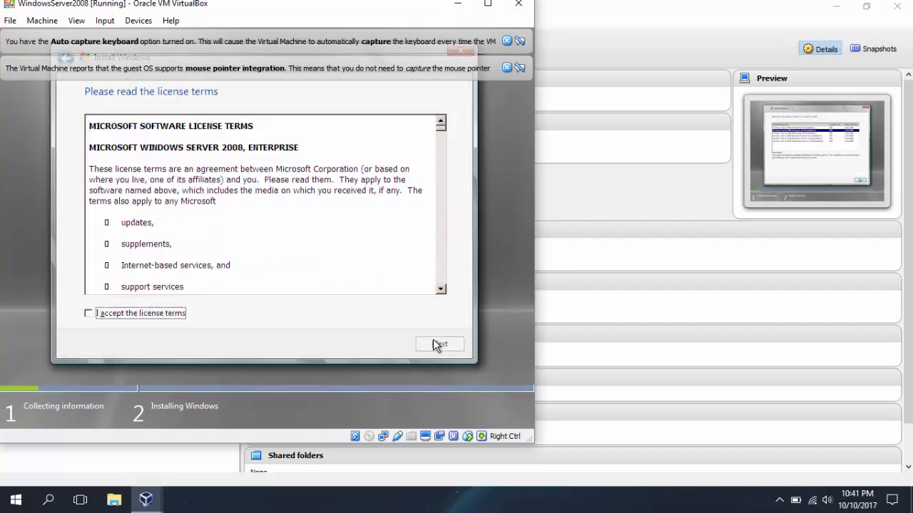
left_click(88, 314)
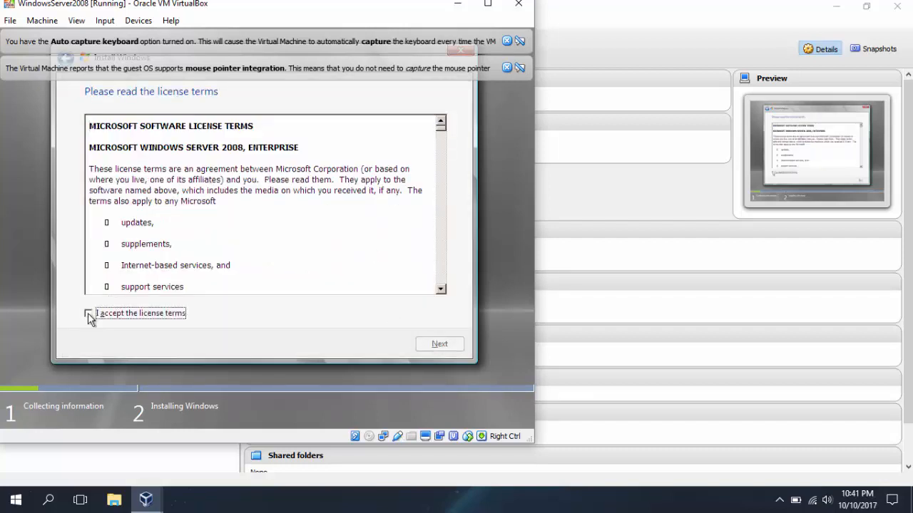
left_click(442, 342)
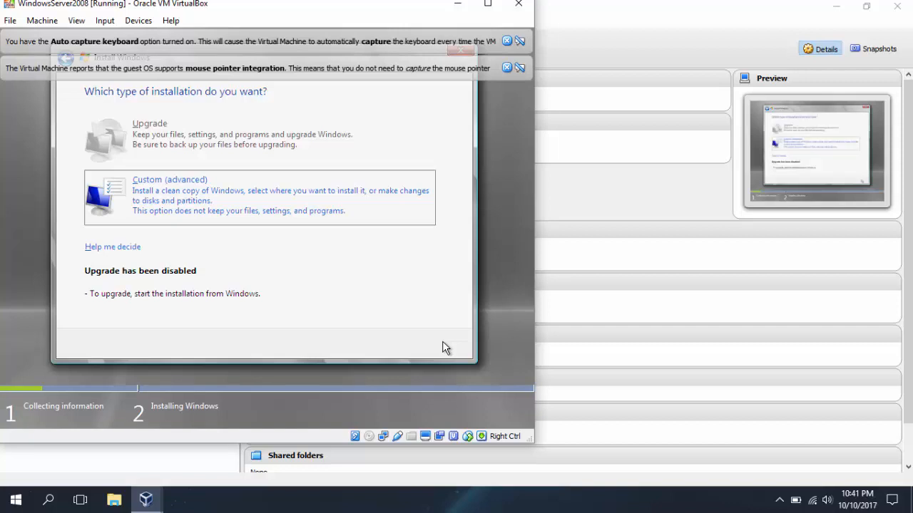
left_click(312, 182)
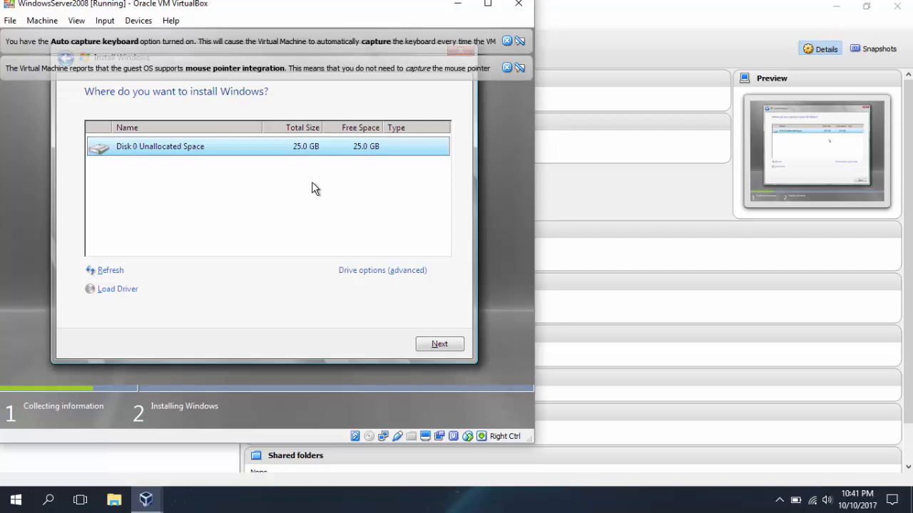
Step: Create a 15000 MB partition on Disk 0, leaving the rest unallocated, and begin installing
left_click(343, 271)
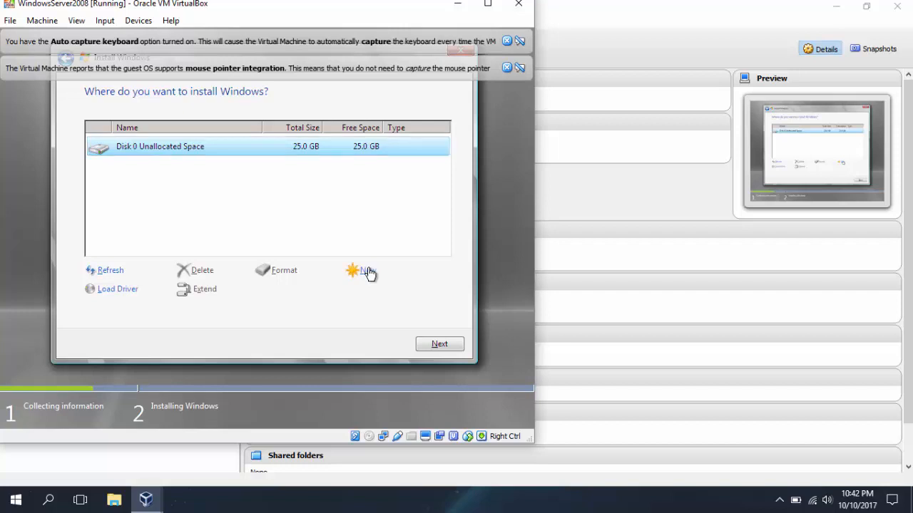
left_click(367, 271)
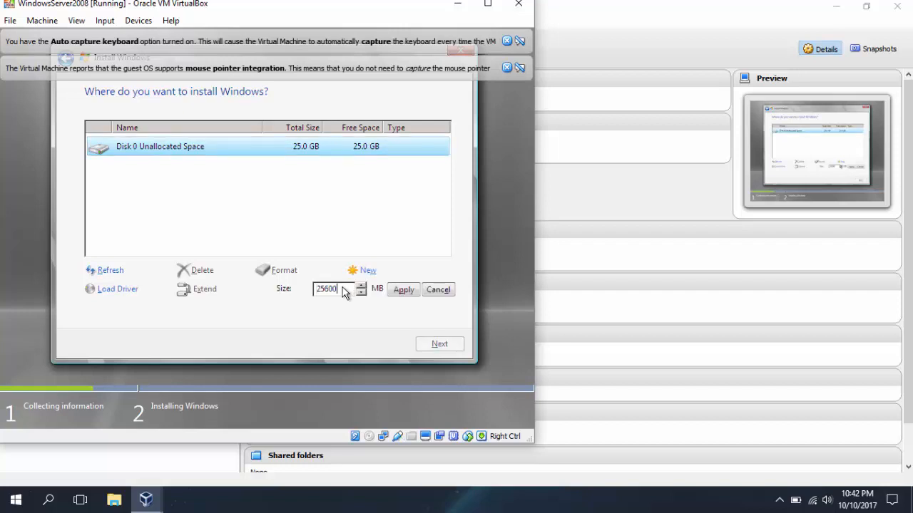
left_click(322, 288)
key("shift+Left")
type("1")
key("shift+Right")
key("shift+Right")
key("shift+Right")
key("shift+Right")
type("5000")
left_click(397, 292)
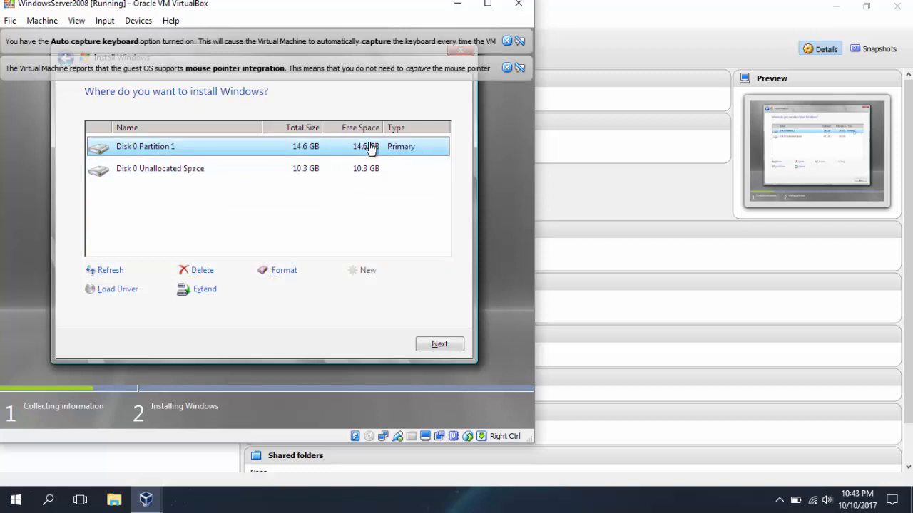
left_click(266, 171)
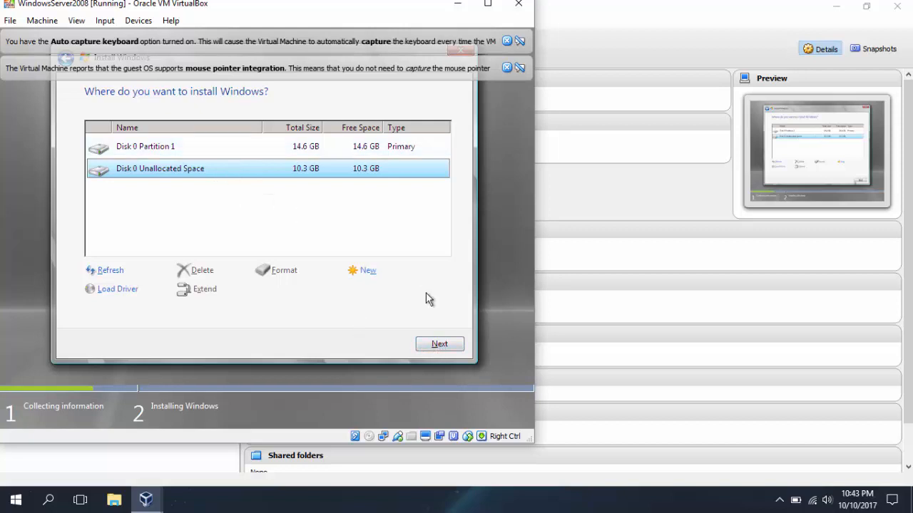
left_click(423, 349)
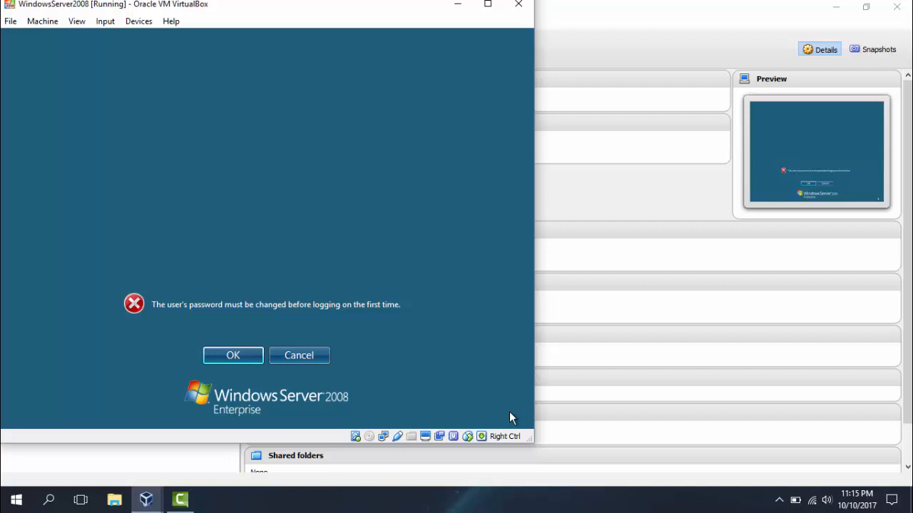
Step: Dismiss the notice and enter the new Administrator password in both fields, then submit
left_click(250, 356)
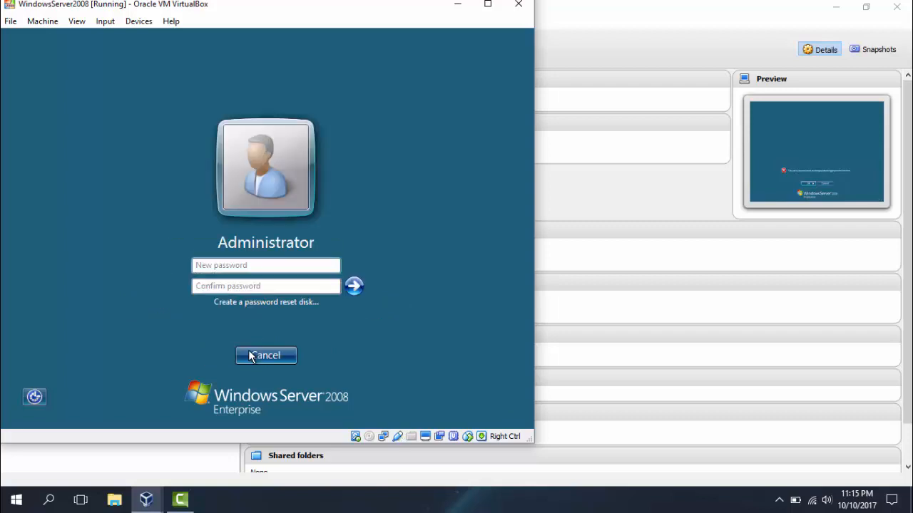
left_click(280, 266)
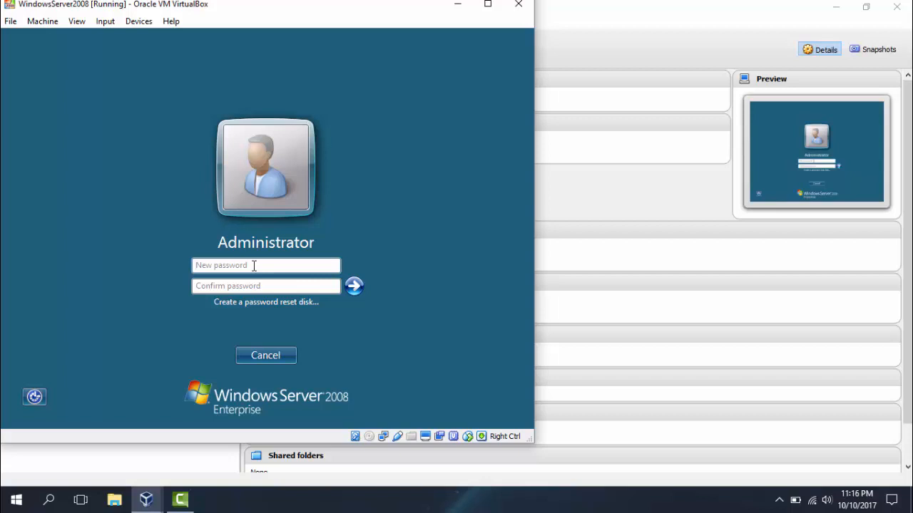
type("p")
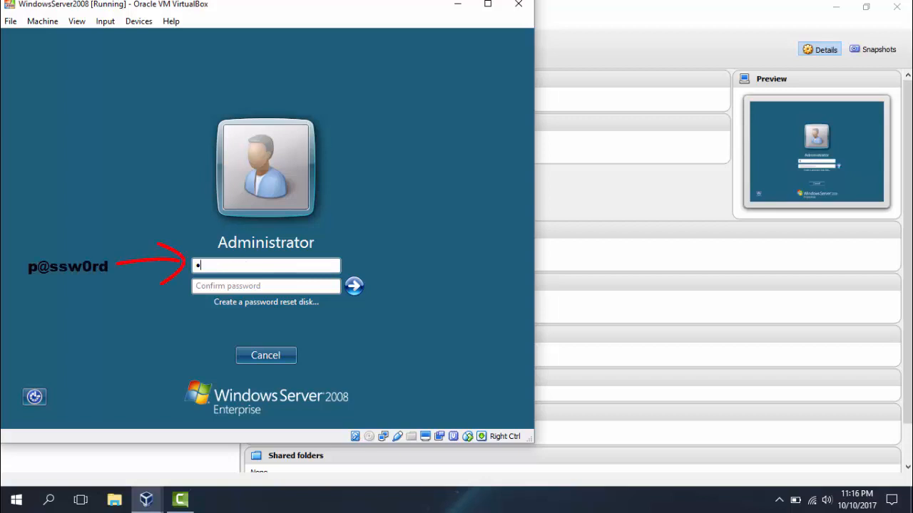
type("@ssw0rd")
key("Tab")
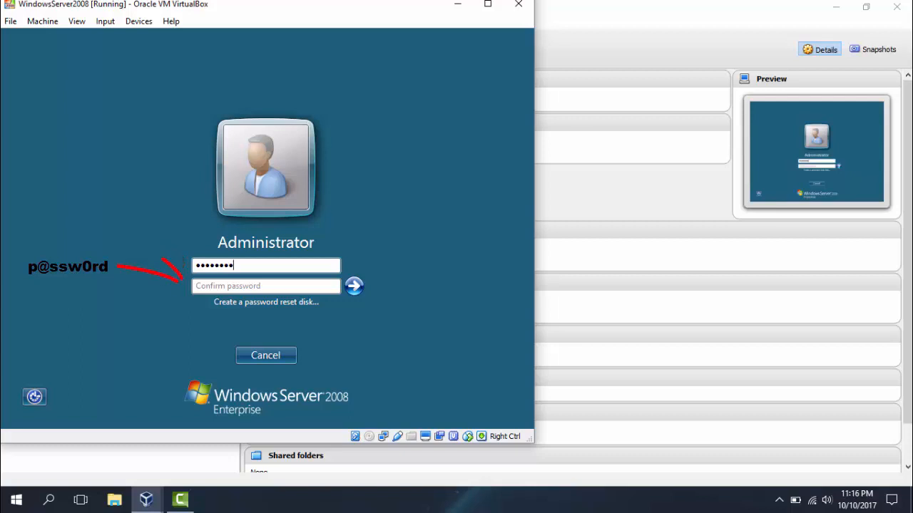
type("p@")
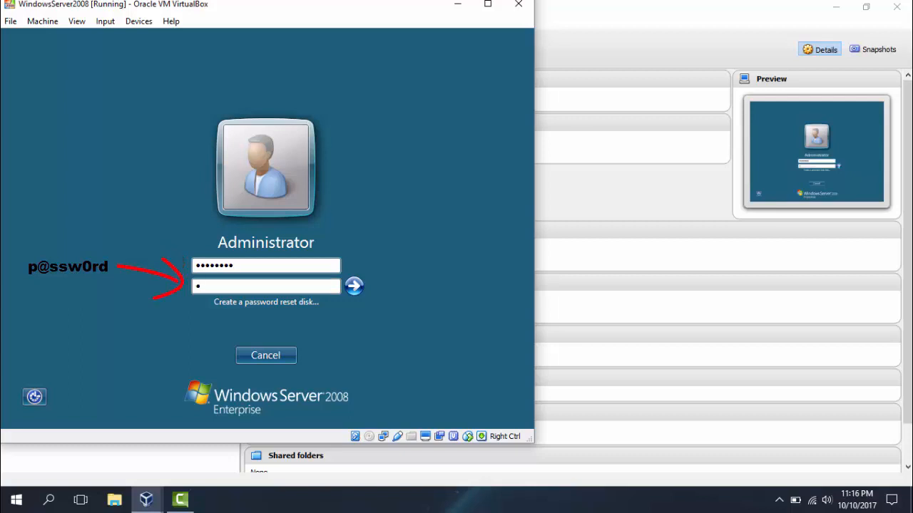
type("ssw0rd")
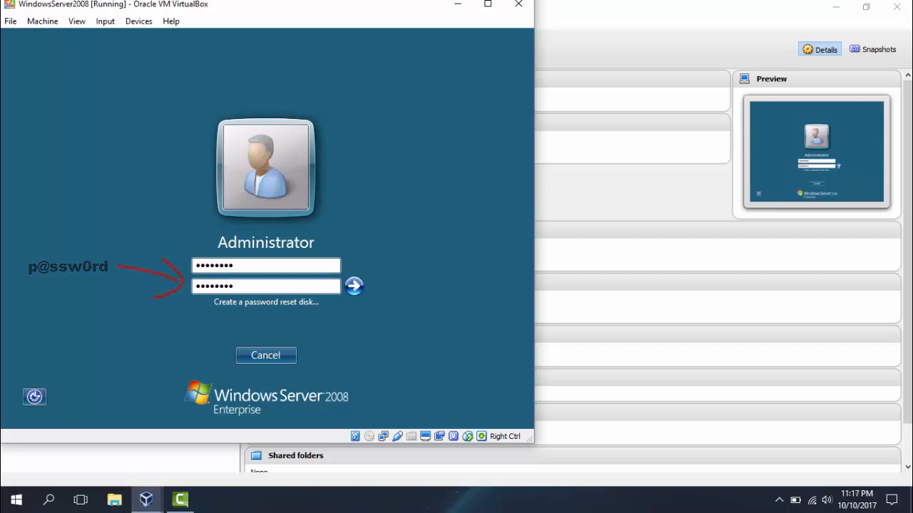
left_click(352, 287)
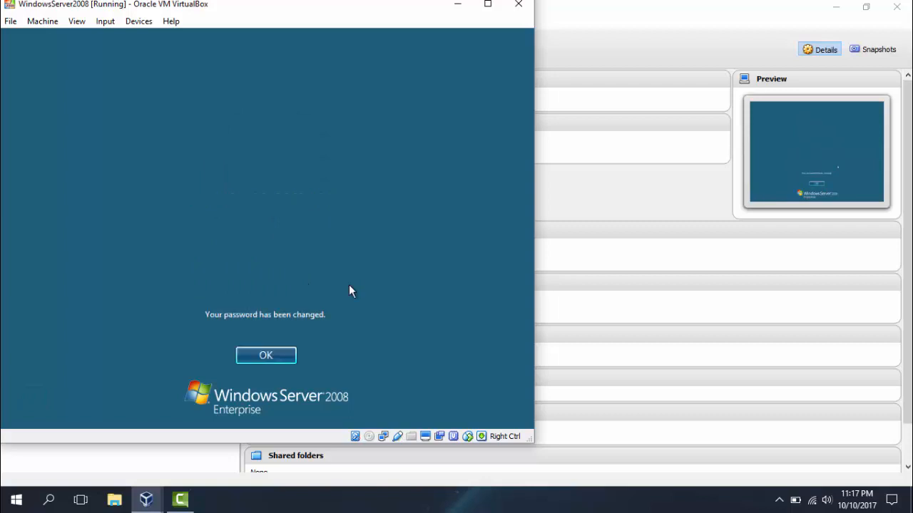
Step: Acknowledge the password change, log in, and open Control Panel from the Start menu
left_click(279, 355)
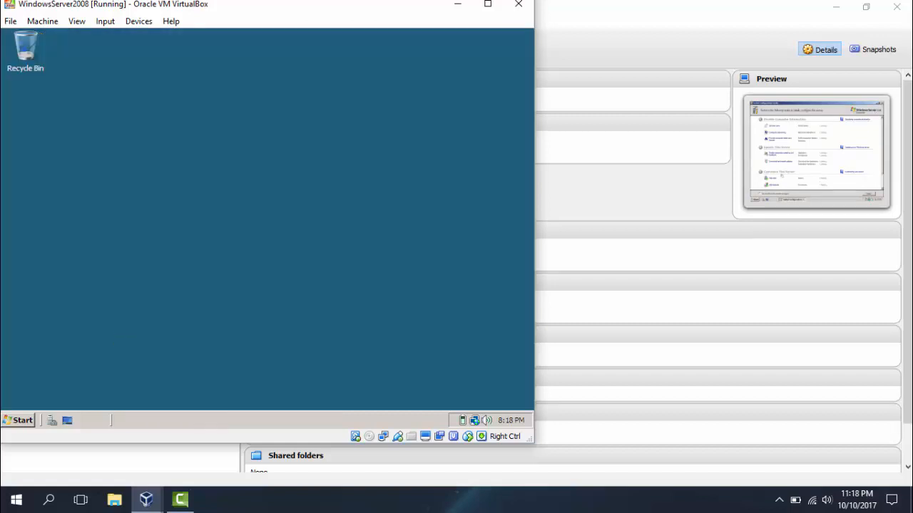
left_click(23, 421)
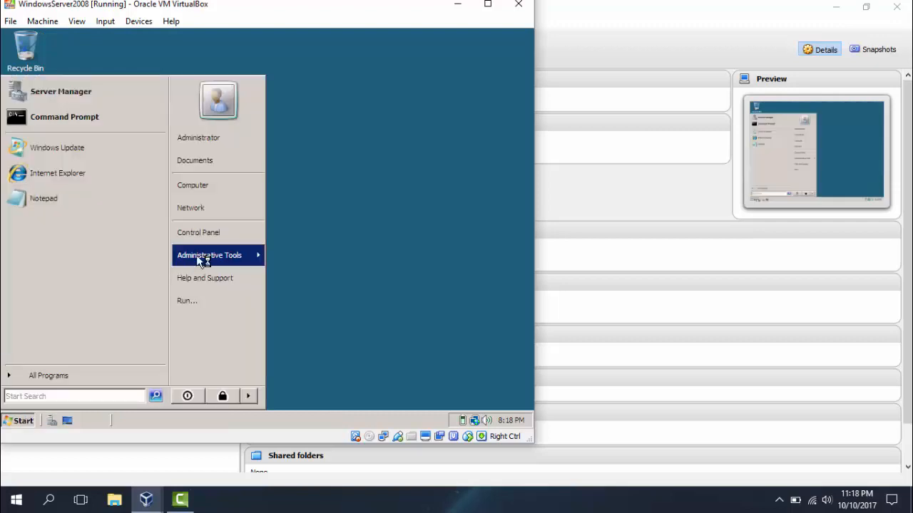
left_click(217, 240)
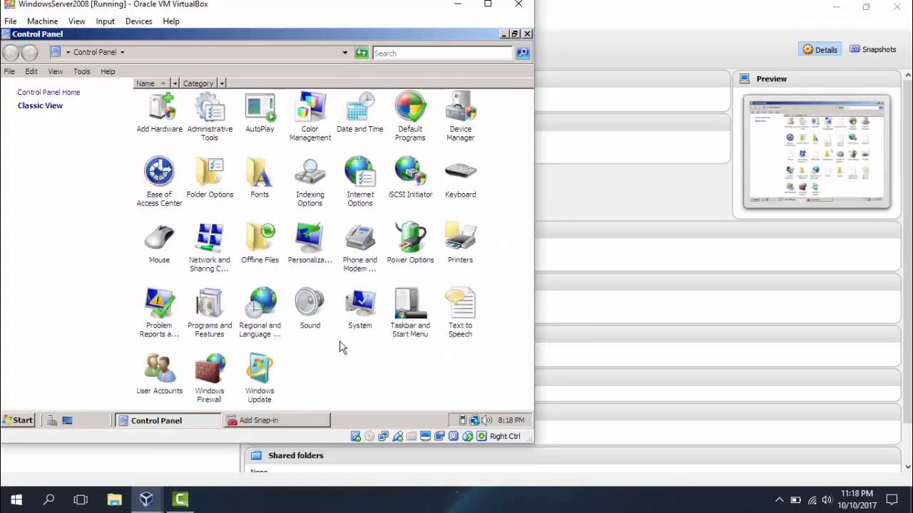
Step: Open System in Control Panel to review Enterprise SP1, 1.00 GB RAM, 32-bit, then close it
double_click(362, 308)
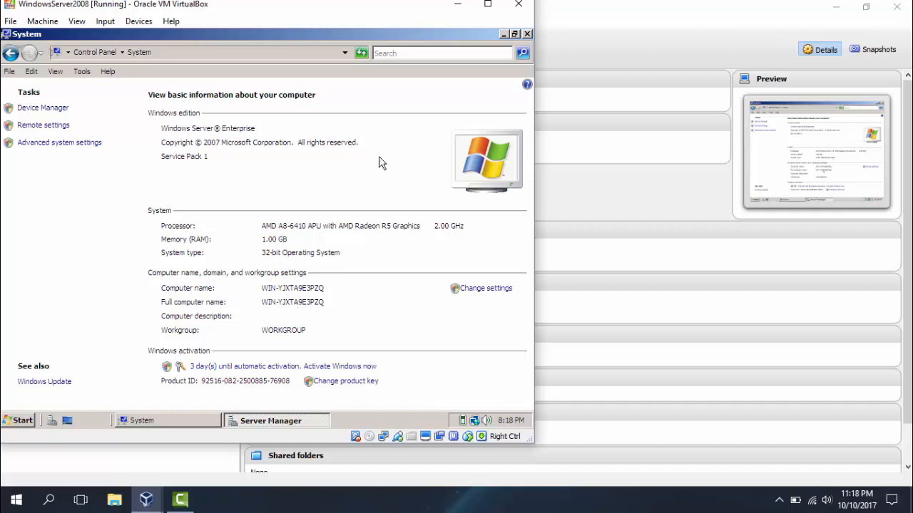
left_click(528, 35)
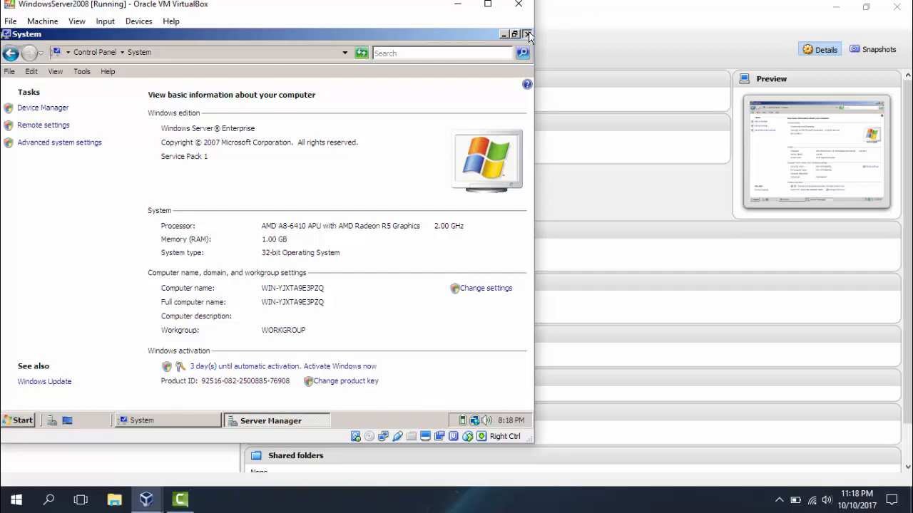